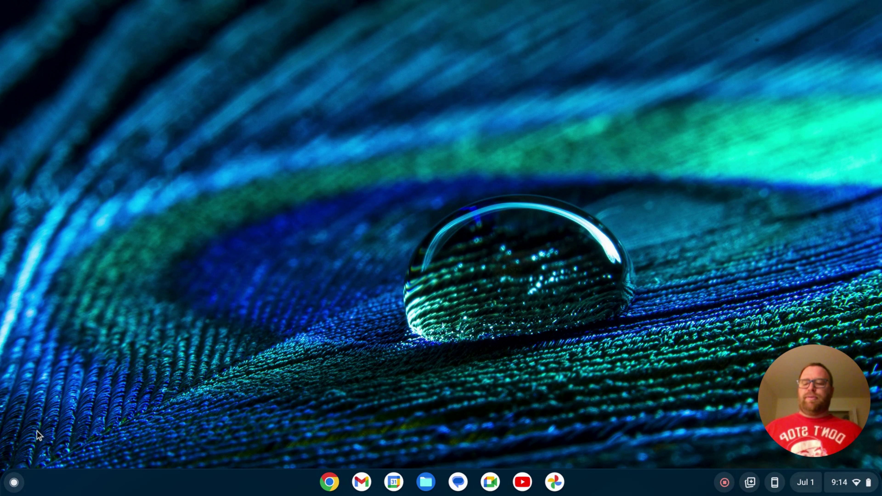
From Settings > Advanced > Developers, start turning on the Linux development environment
click(15, 483)
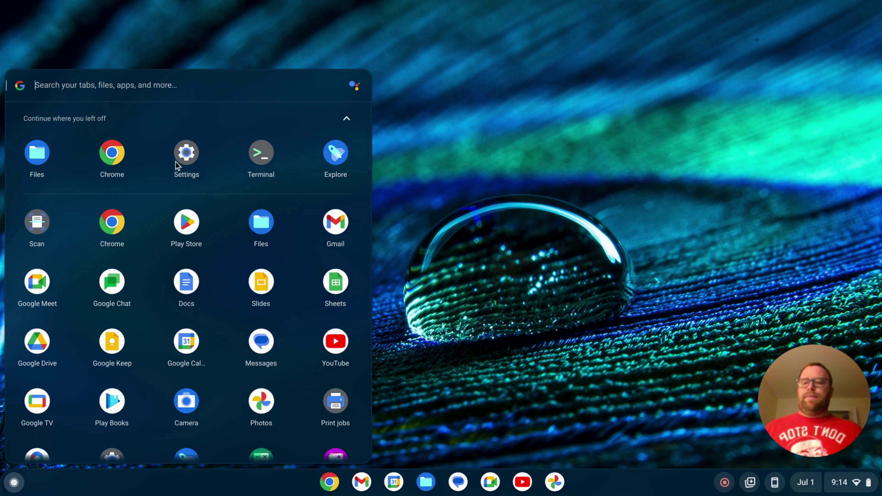
click(186, 153)
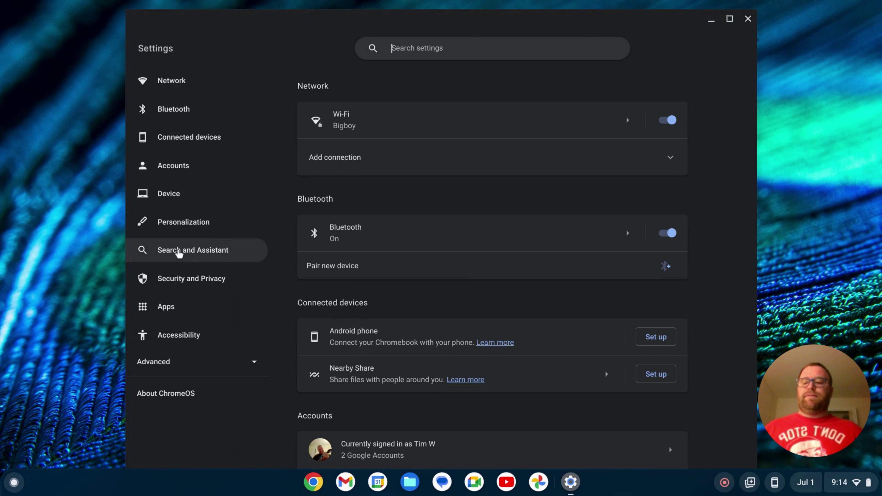
click(163, 365)
scroll(183, 351, down, 4)
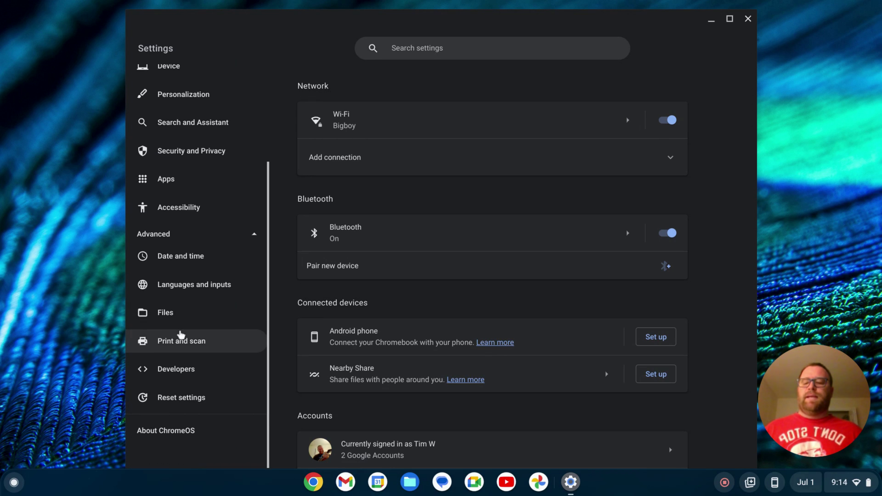
click(180, 374)
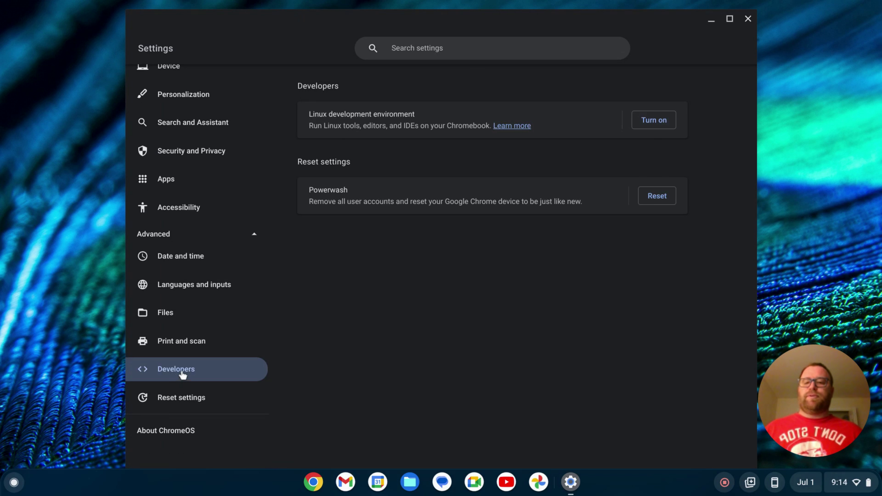
click(652, 123)
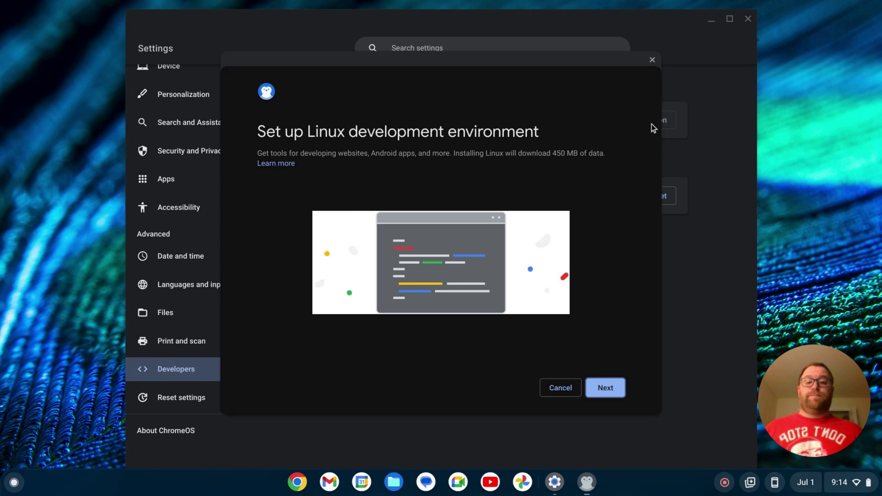
Install Linux with the default username and the recommended 10.0 GB disk size
click(604, 387)
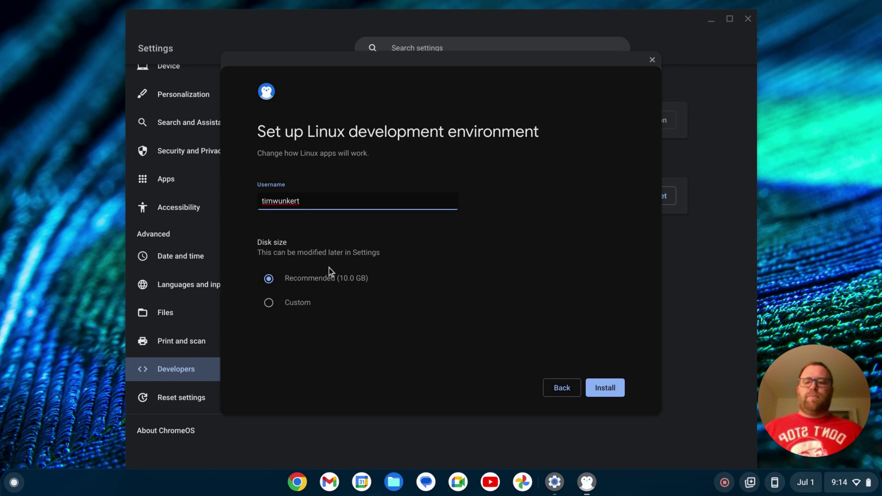
click(601, 393)
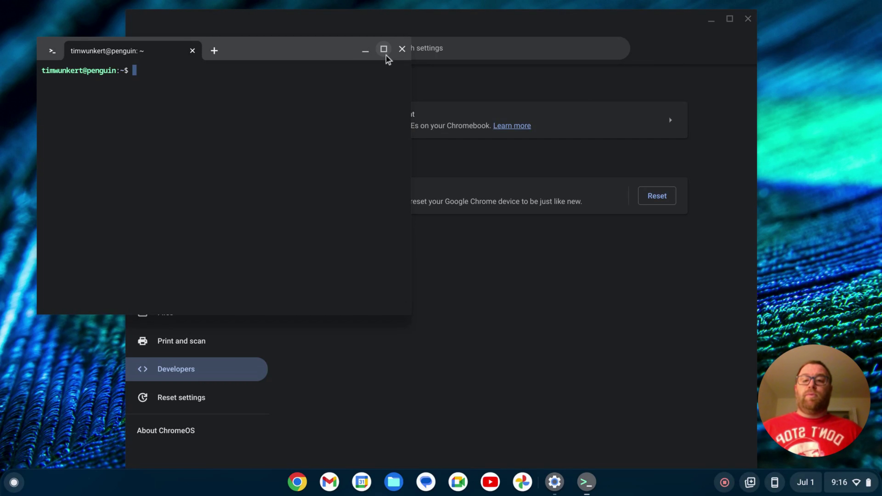
Maximize the Terminal window and enlarge its text by two steps
click(384, 50)
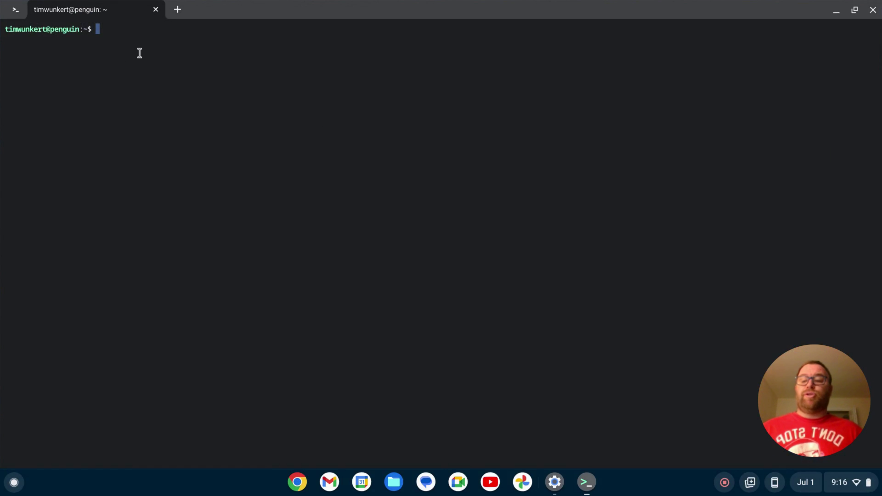
key(ctrl+equal)
key(ctrl+equal)
key(ctrl+equal)
key(ctrl+equal)
key(ctrl+equal)
key(ctrl+equal)
key(ctrl+equal)
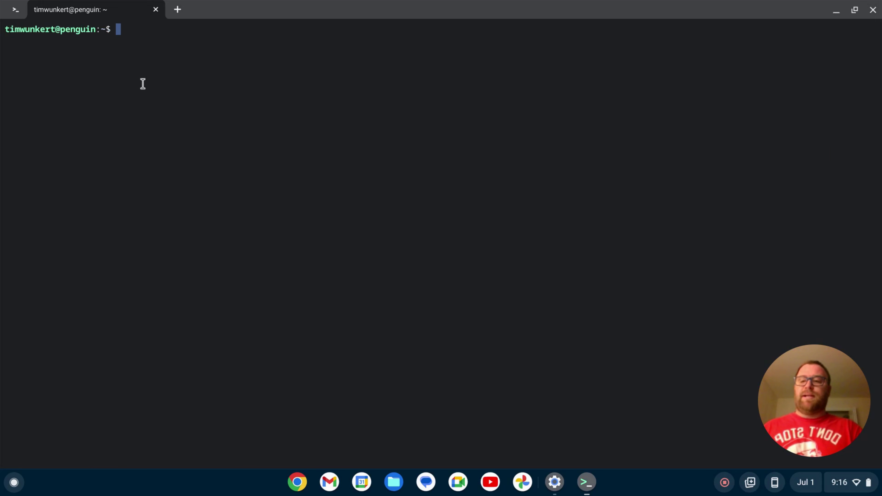
key(ctrl+equal)
key(ctrl+equal)
key(ctrl+equal)
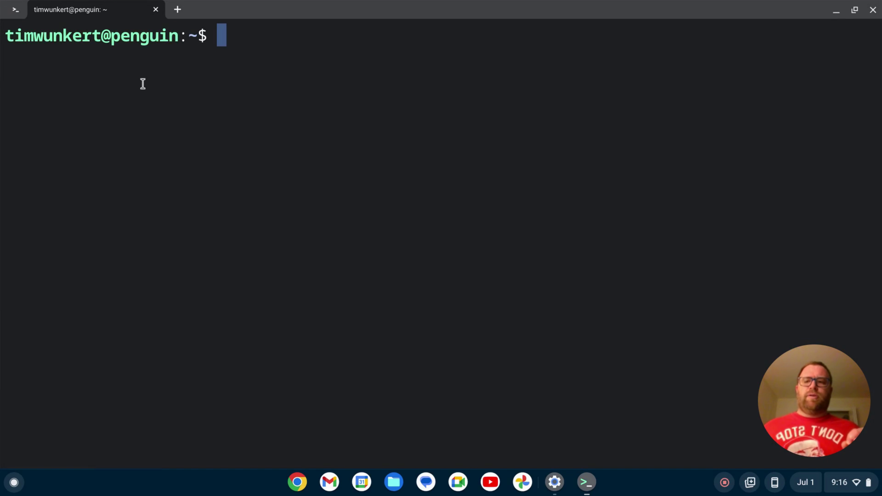
Run sudo apt-get update && sudo apt-get dist-upgrade -y, then minimize Terminal
text(sudo )
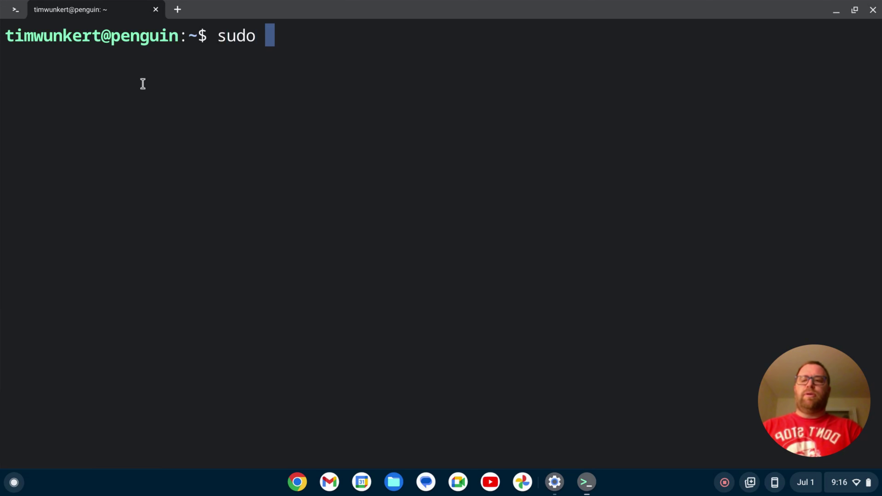
text(apt-get update &&)
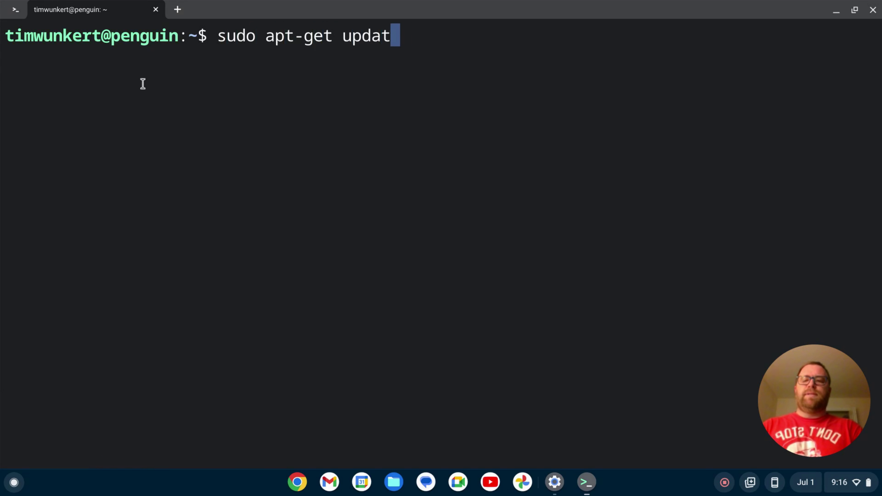
text( sudo apt-get upgrade)
key(BackSpace)
key(BackSpace)
key(BackSpace)
key(BackSpace)
key(BackSpace)
key(BackSpace)
key(BackSpace)
text(dist-upgrade -y)
key(Return)
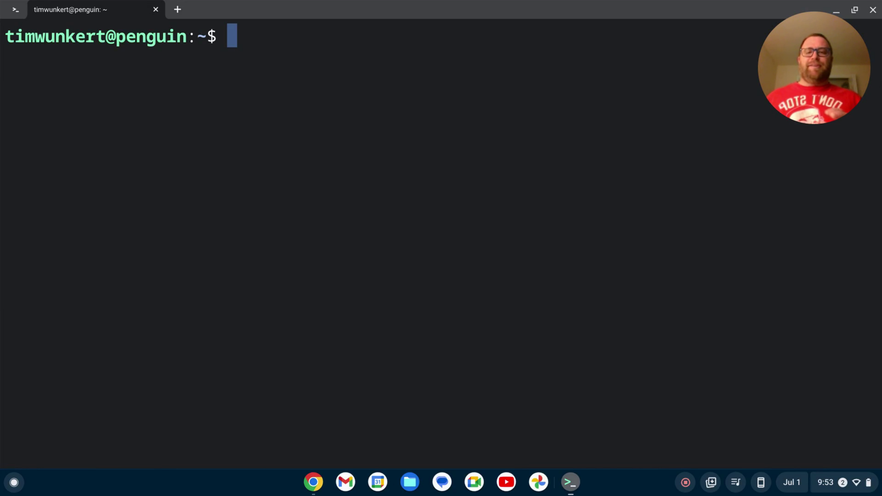
click(835, 12)
Search Google for 'pulsar text editor' in a new, maximized Chrome window
right_click(313, 482)
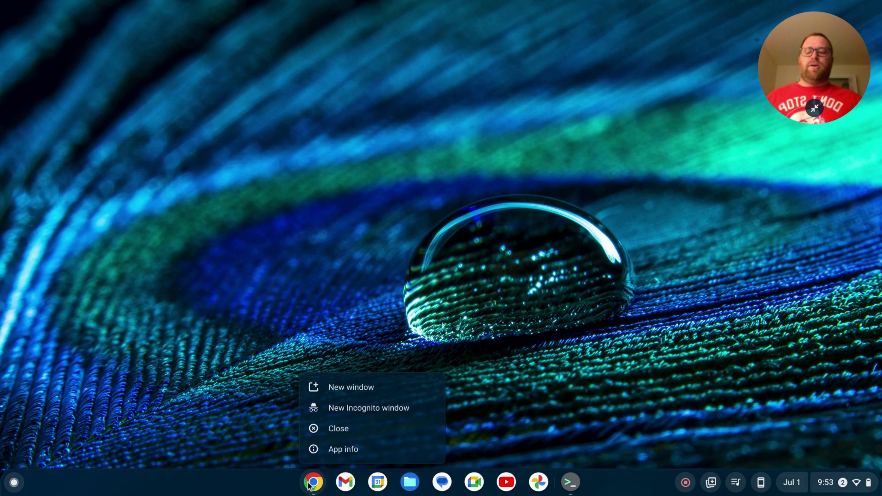
click(351, 387)
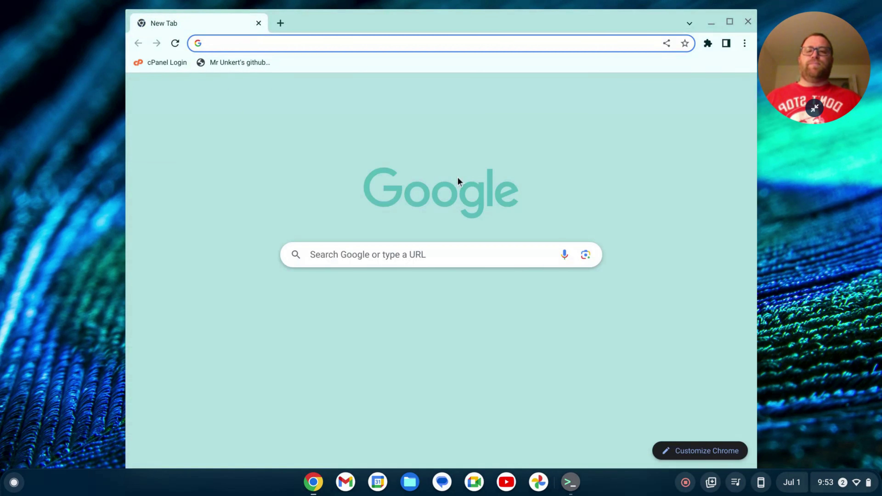
text(pul)
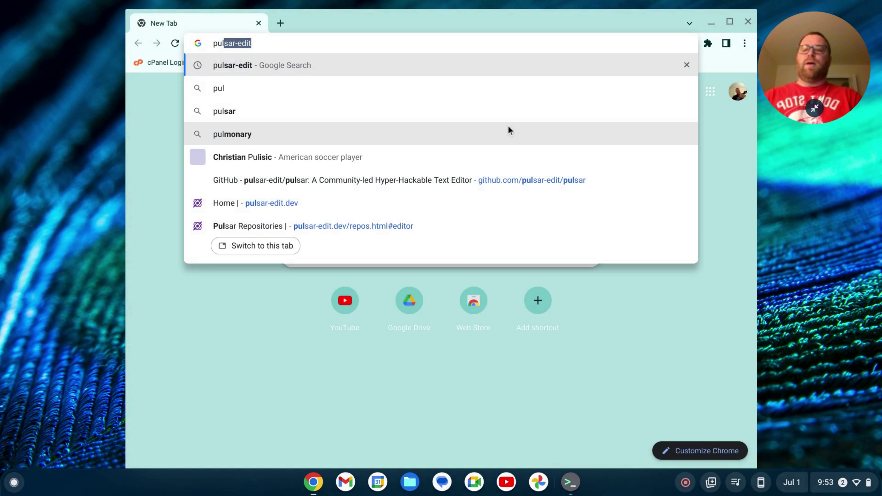
text(sar tex)
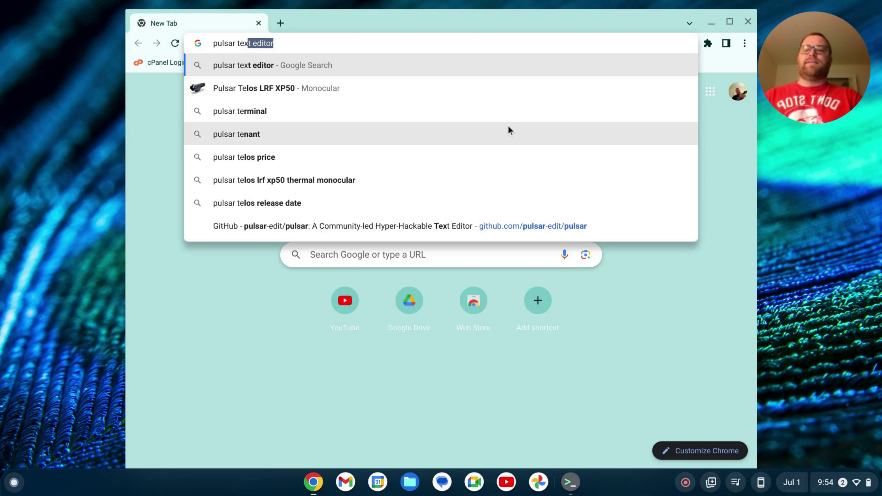
text(t editor)
key(Return)
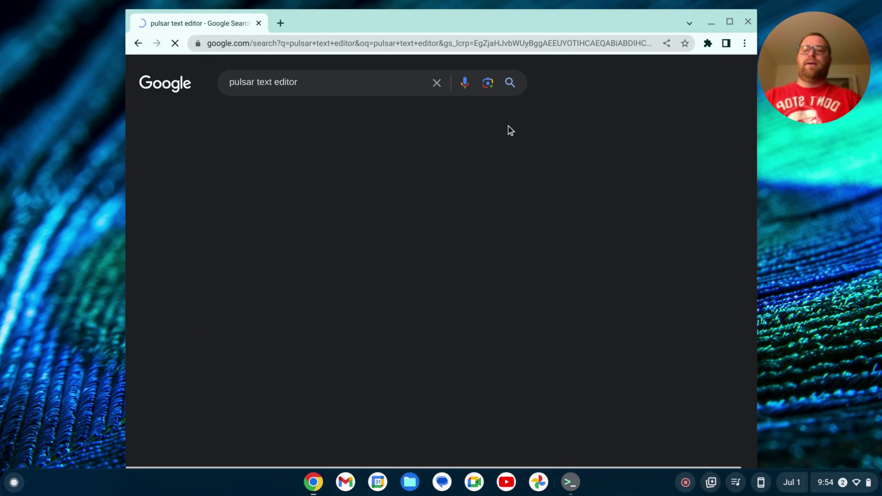
click(729, 23)
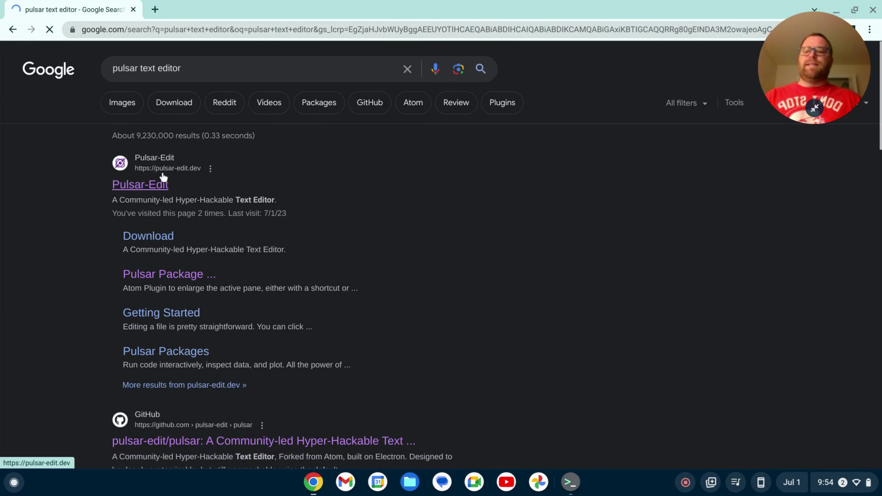
Go to the Pulsar-Edit Downloads page and scroll to Regular Releases
click(141, 184)
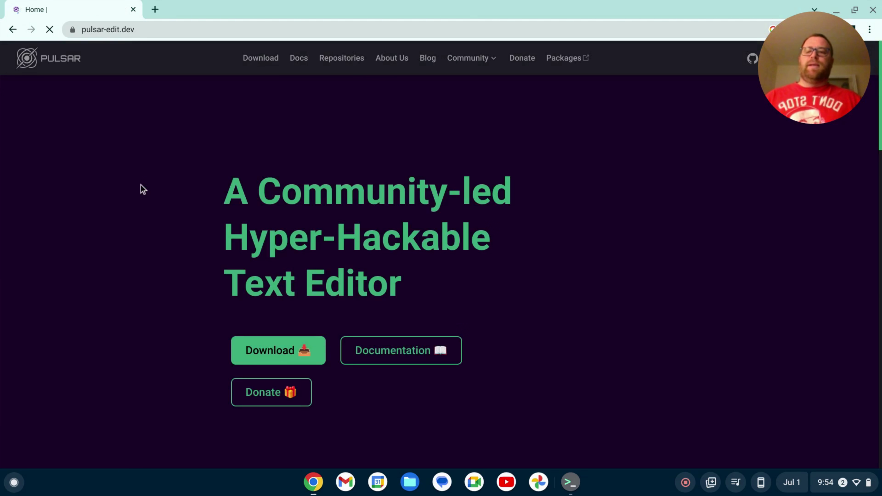
click(269, 60)
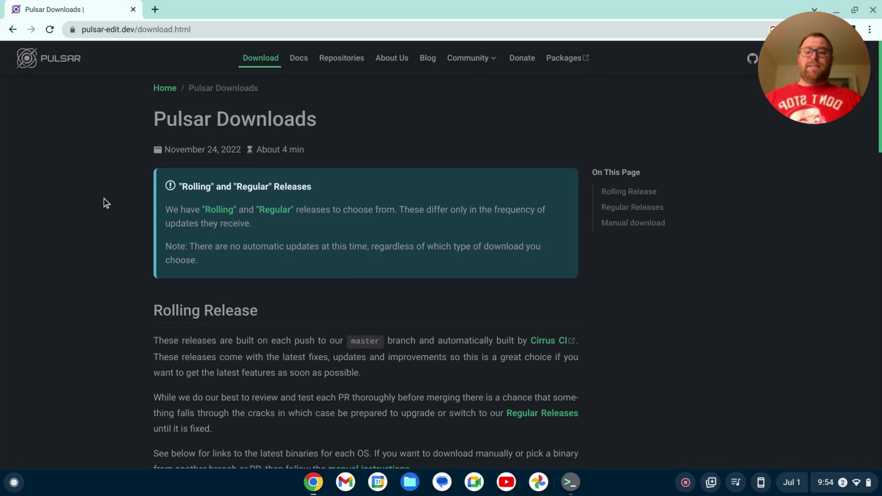
scroll(105, 199, down, 3)
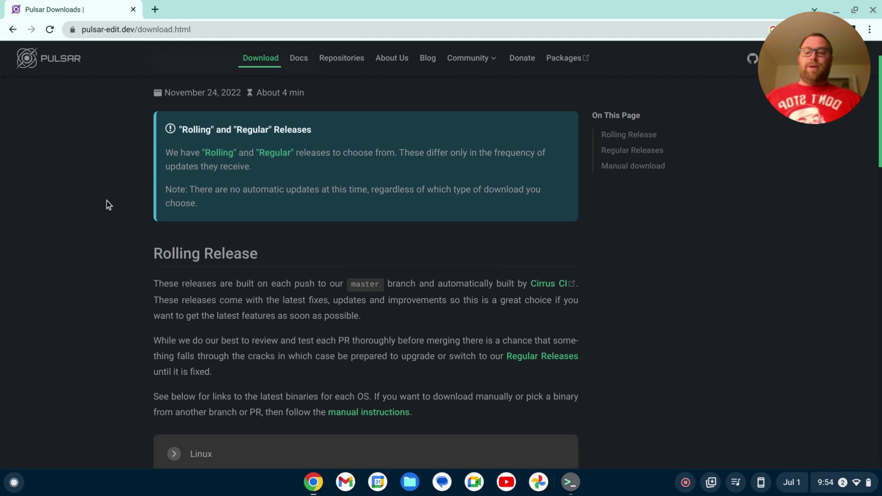
scroll(107, 206, down, 2)
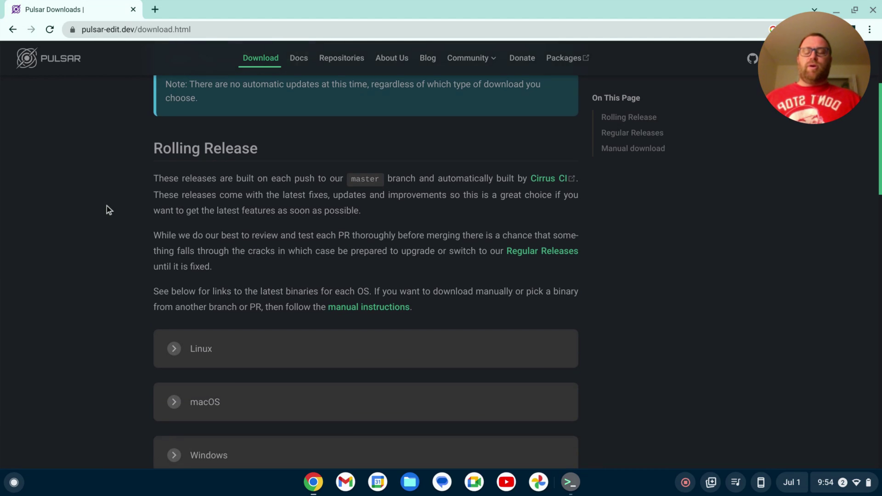
scroll(107, 206, up, 5)
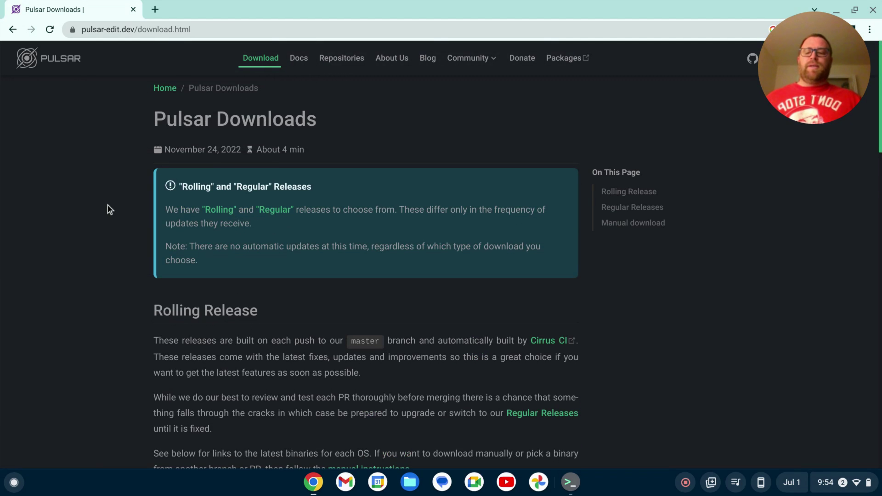
scroll(108, 206, down, 17)
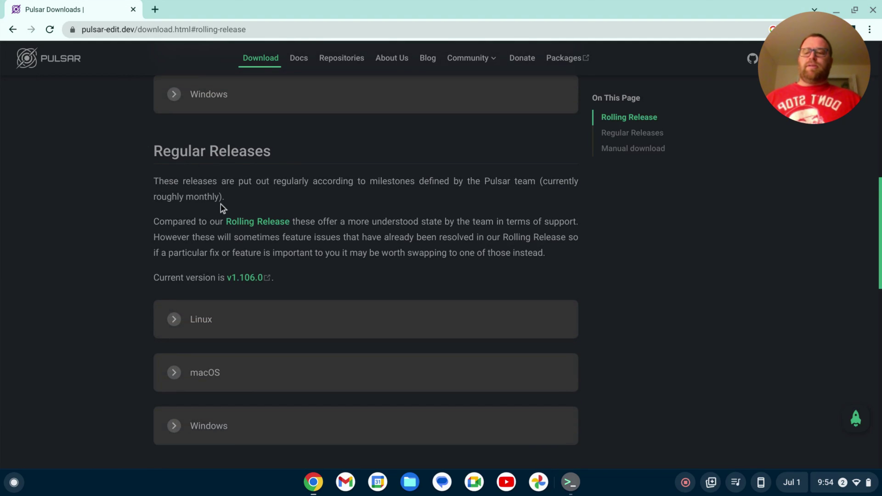
scroll(121, 212, down, 1)
Download the Linux x86_64 deb package Linux.pulsar_1.106.0_amd64.deb
click(174, 290)
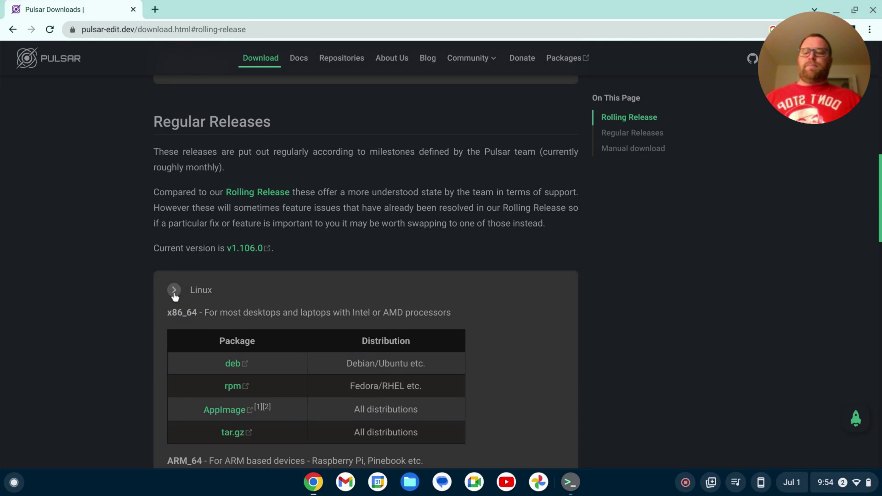
scroll(93, 240, down, 2)
scroll(93, 241, down, 2)
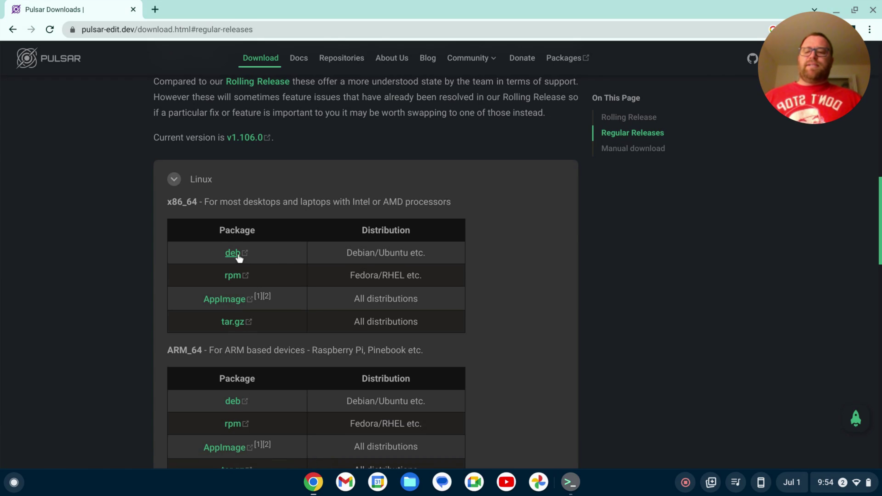
click(232, 253)
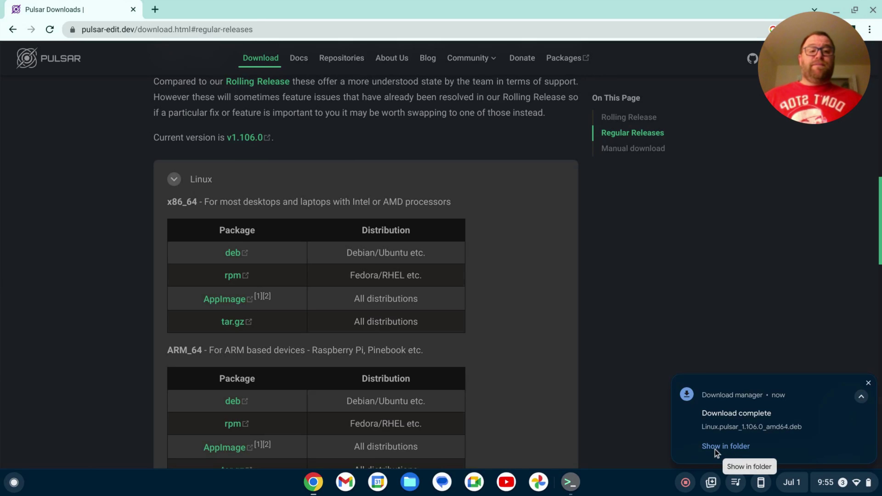
Install the downloaded Pulsar 1.106.0 .deb file with Linux from the Downloads folder
click(718, 448)
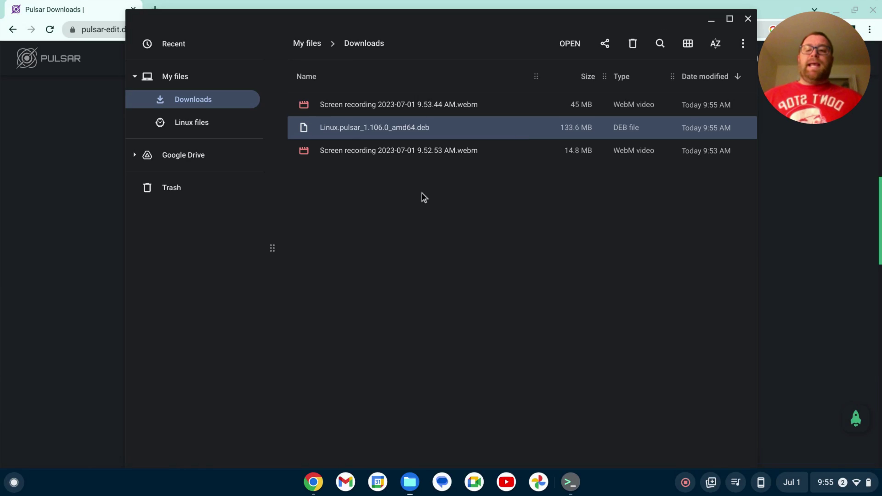
right_click(430, 128)
click(450, 140)
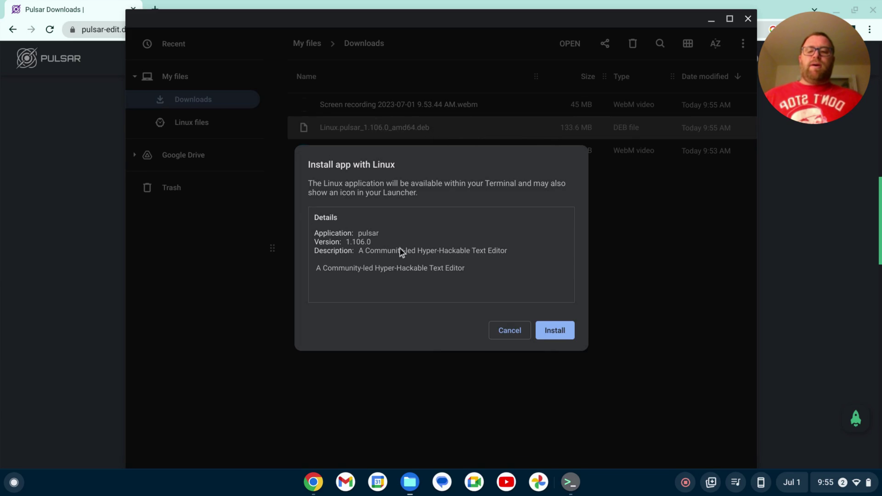
click(556, 329)
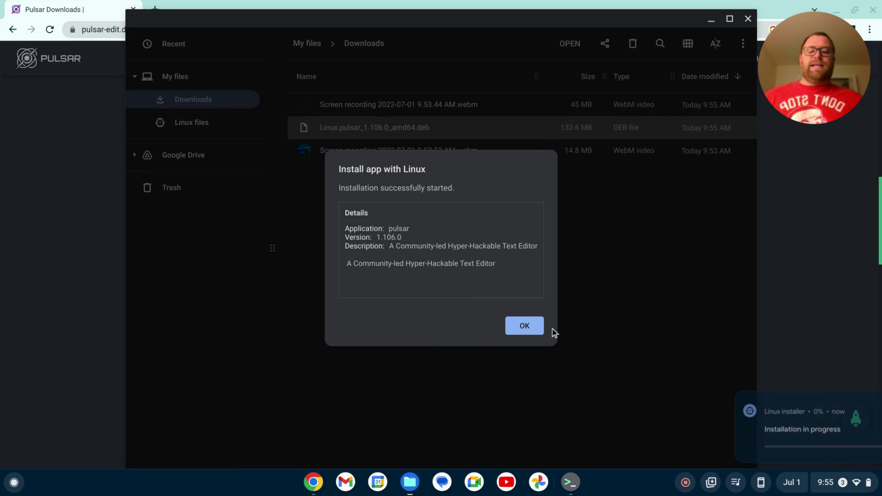
click(524, 327)
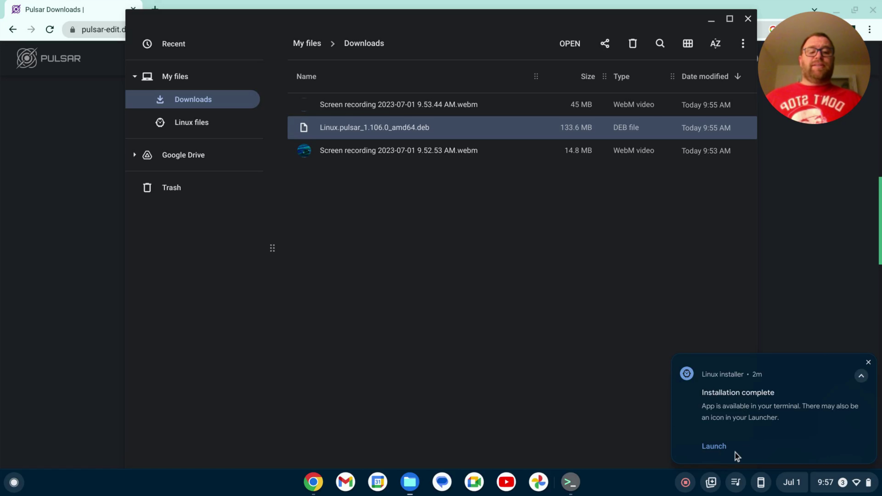
Pin Pulsar to the shelf from the Launcher
click(15, 483)
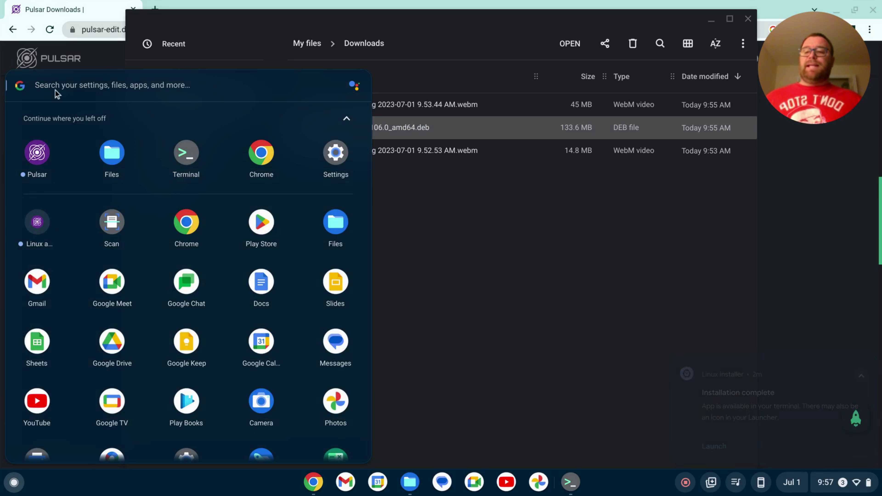
right_click(36, 152)
click(105, 152)
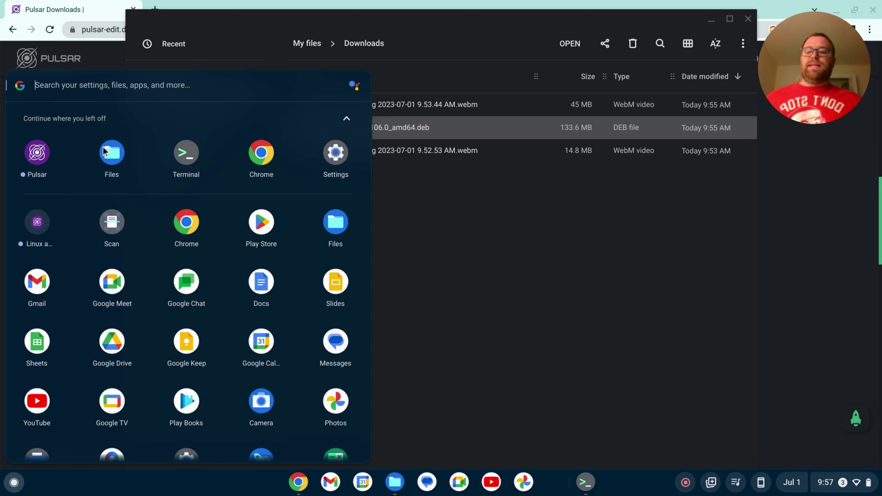
click(211, 494)
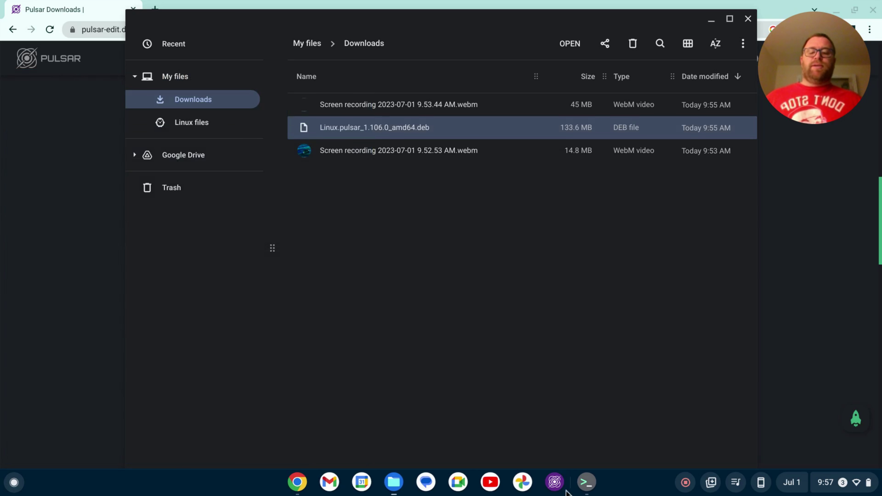
Pin Terminal to the shelf, place it beside Pulsar, and close Files
right_click(588, 486)
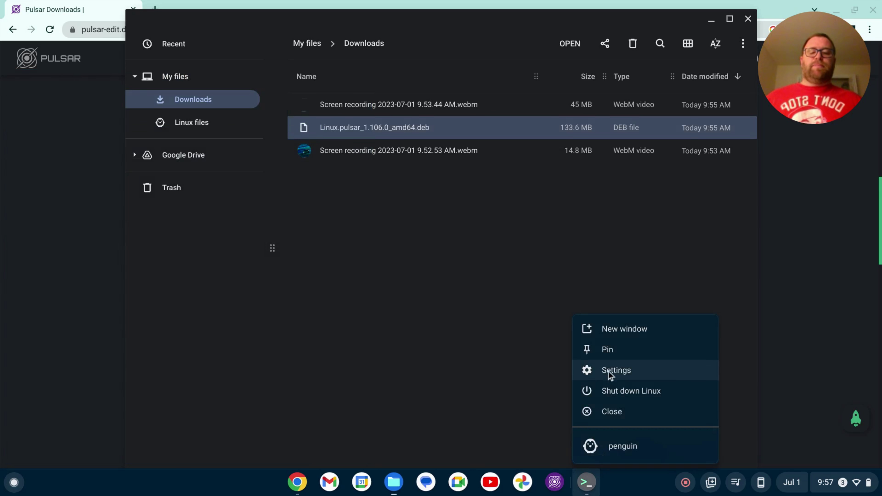
click(614, 355)
drag(578, 491, 552, 481)
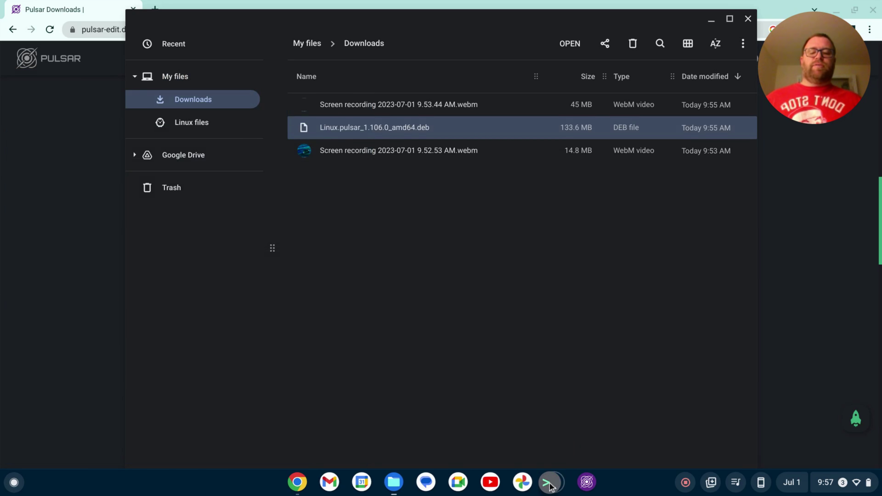
click(748, 19)
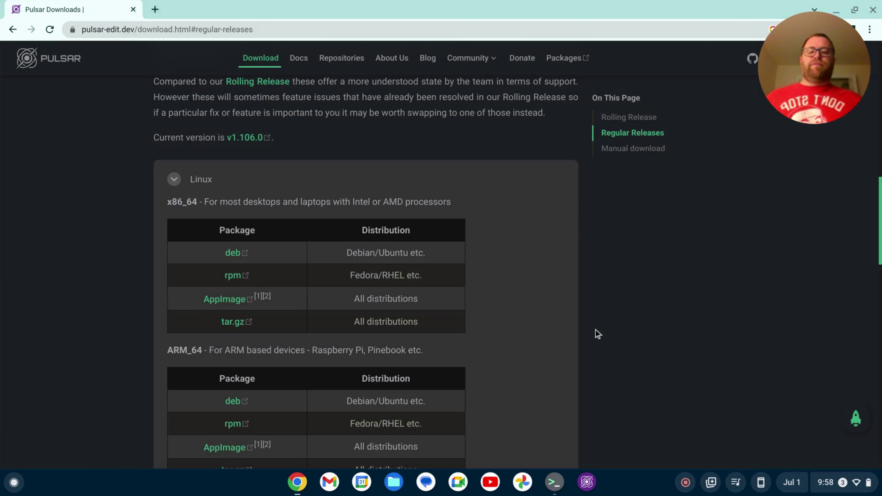
Create a python folder in the home directory with mkdir python
click(555, 487)
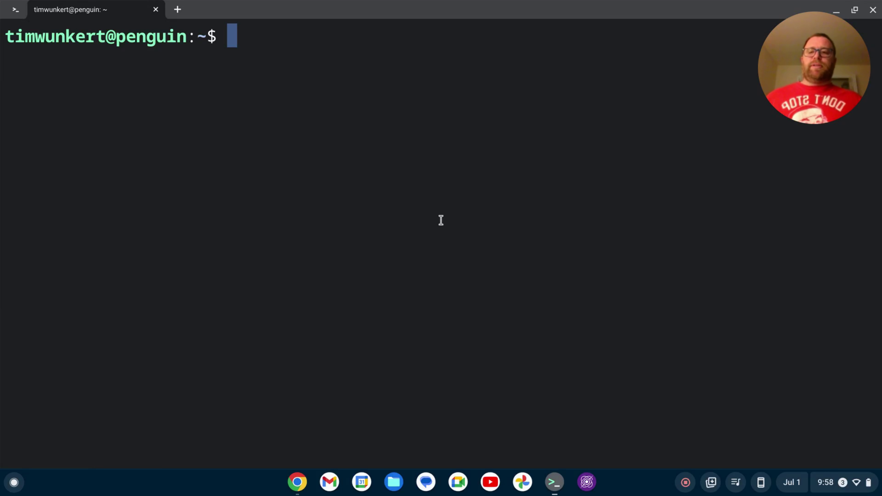
text(mkd)
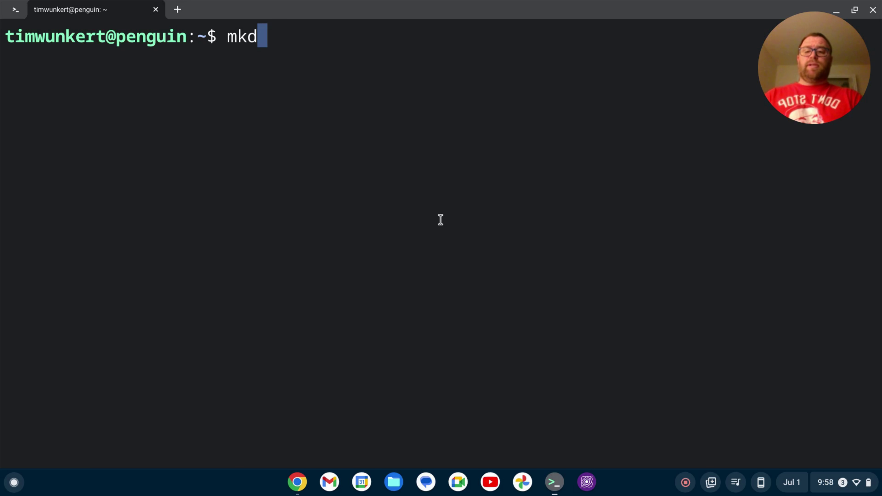
text(ir python)
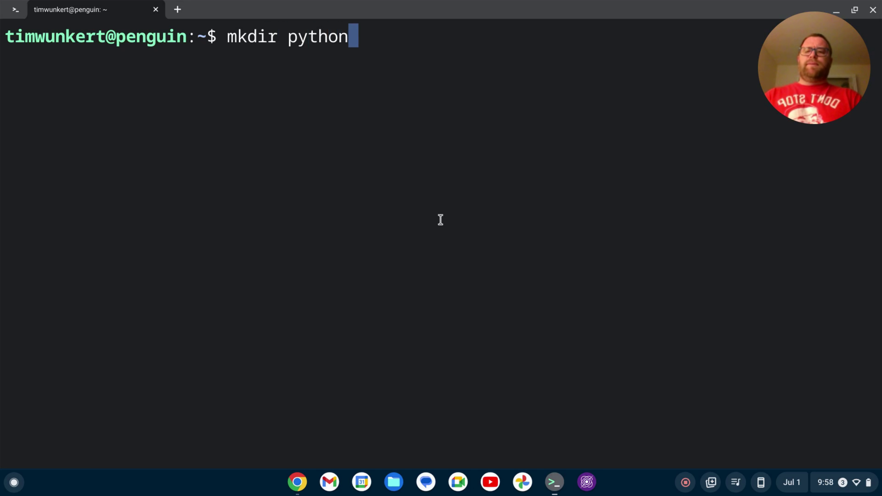
key(Return)
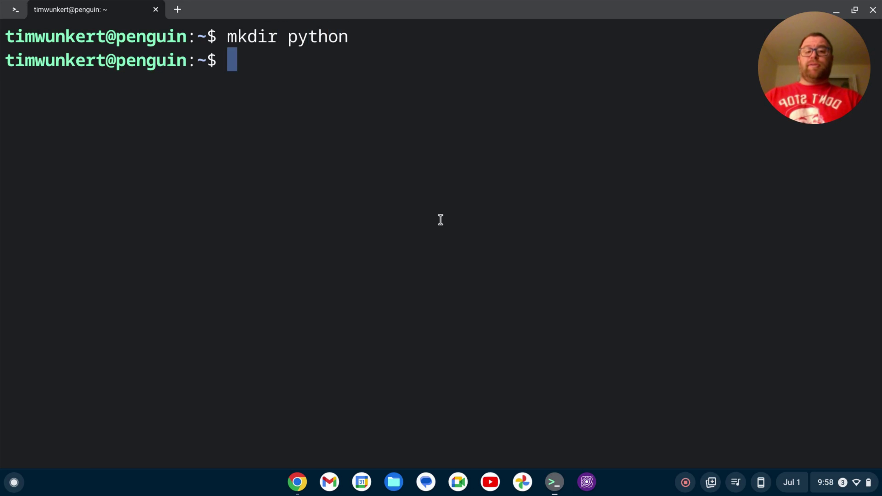
Change into the python folder and launch Pulsar on it with 'pulsar .'
text(cd py)
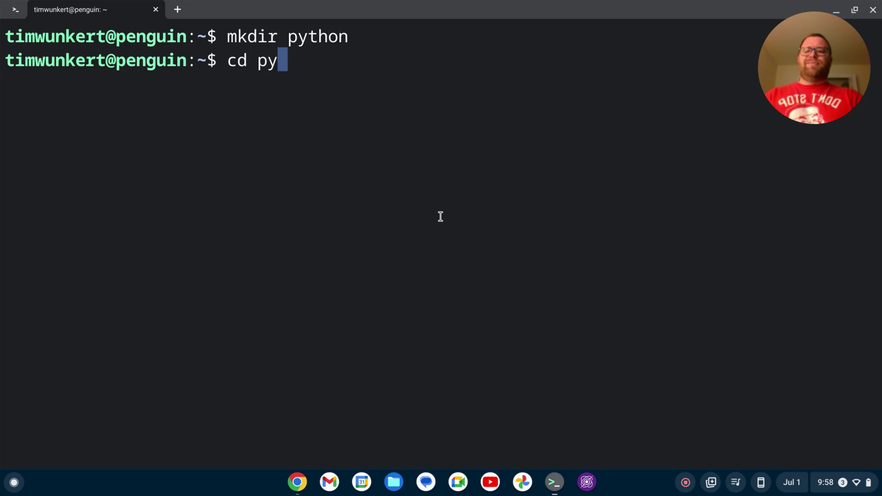
key(Tab)
key(Return)
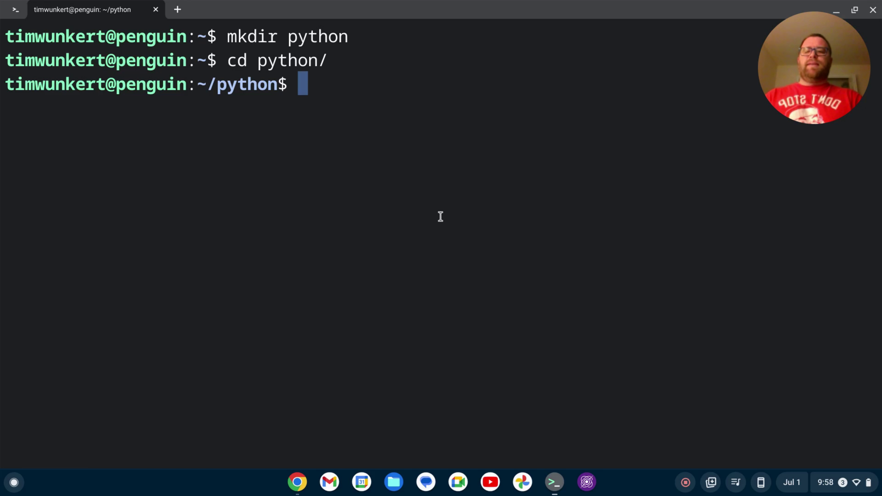
text(pulsar)
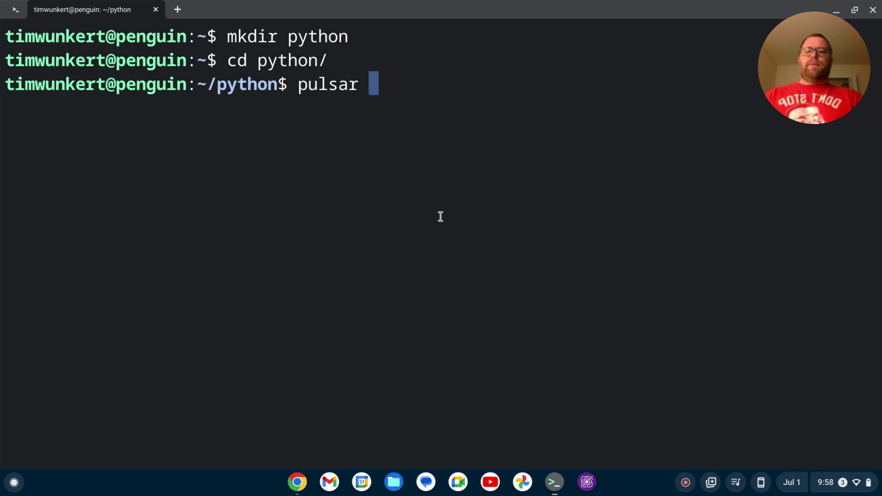
text( .)
key(Return)
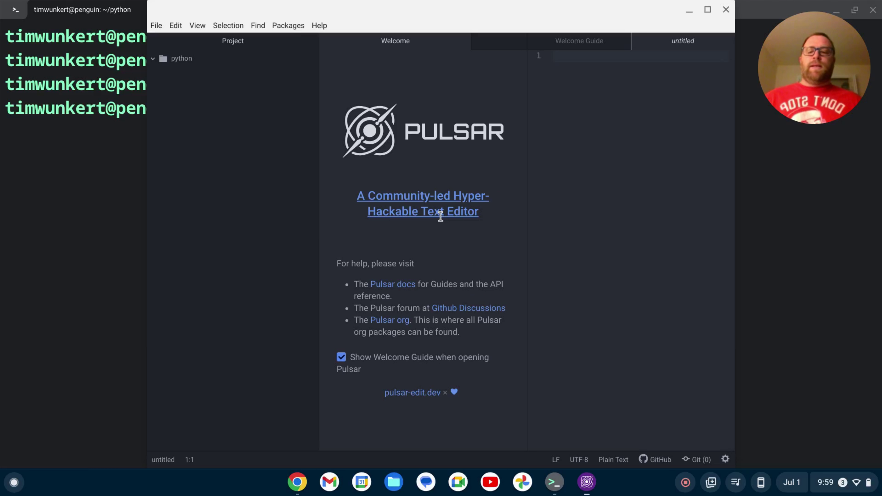
Maximize Pulsar, close the startup tabs, and create hello.py in the python folder
click(709, 10)
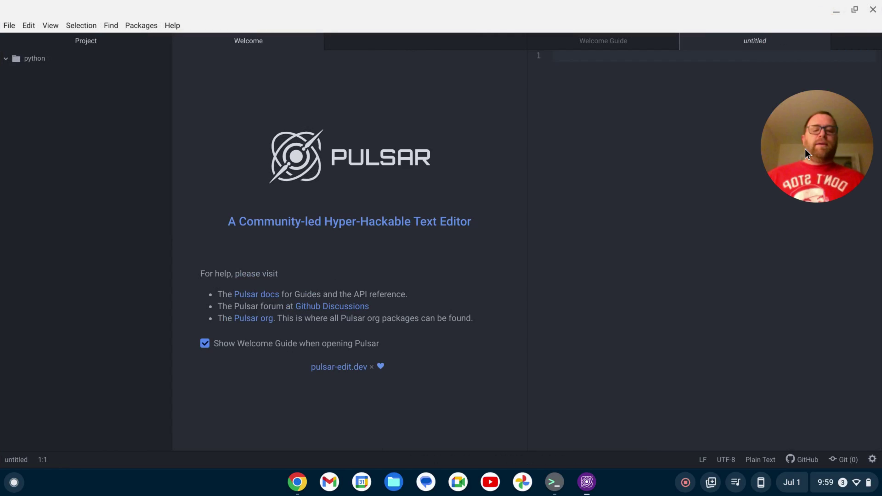
click(824, 40)
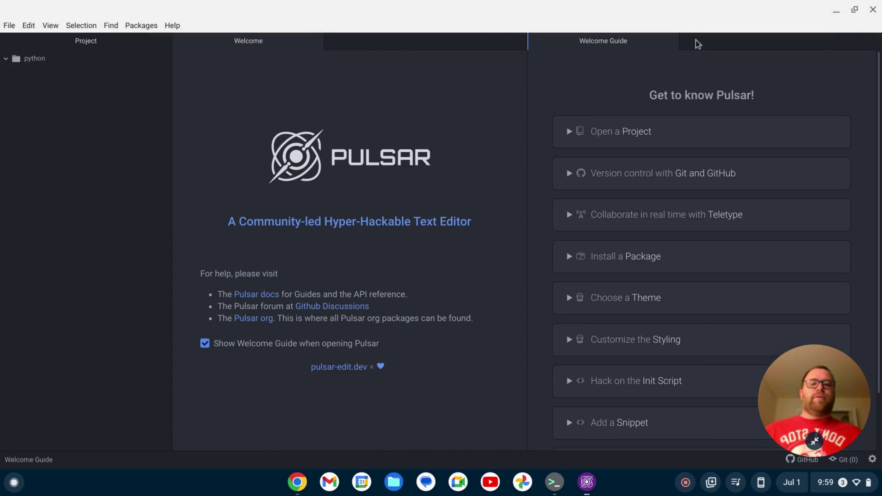
click(673, 41)
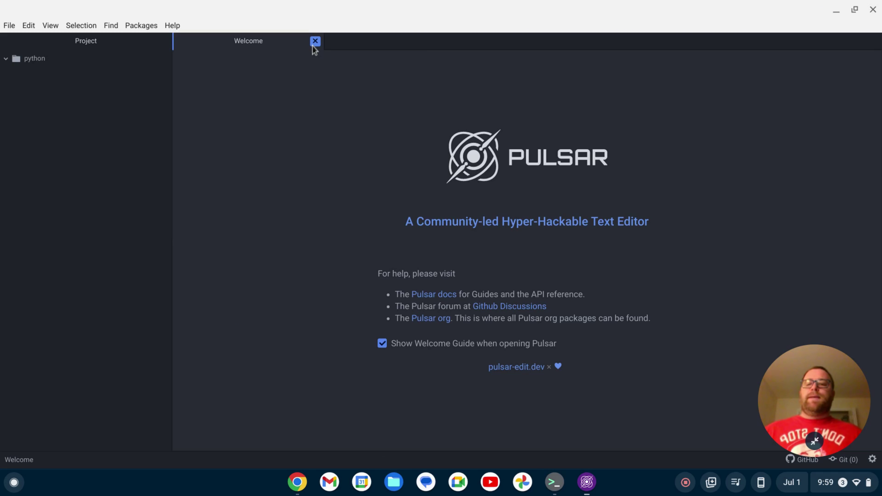
click(315, 41)
click(60, 64)
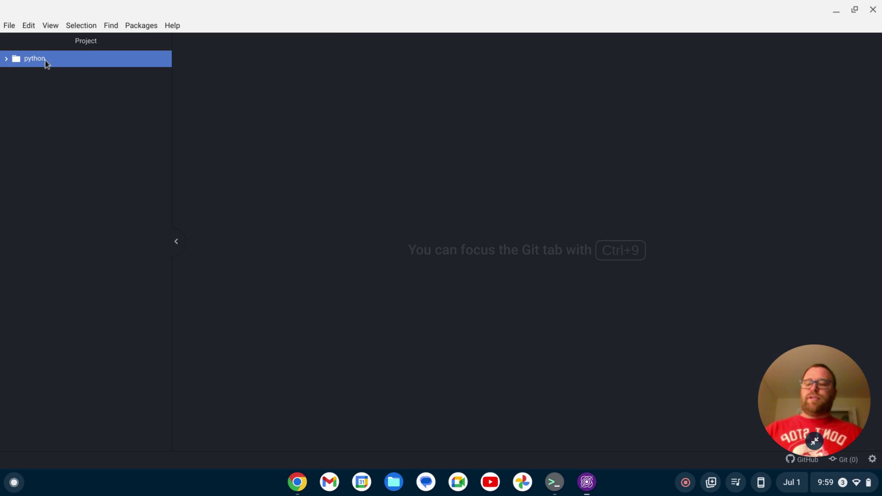
key(a)
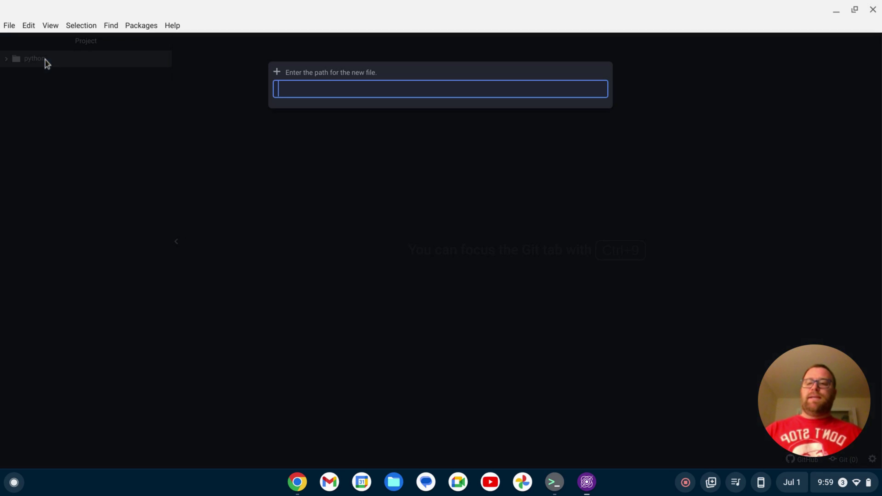
text(hello.py)
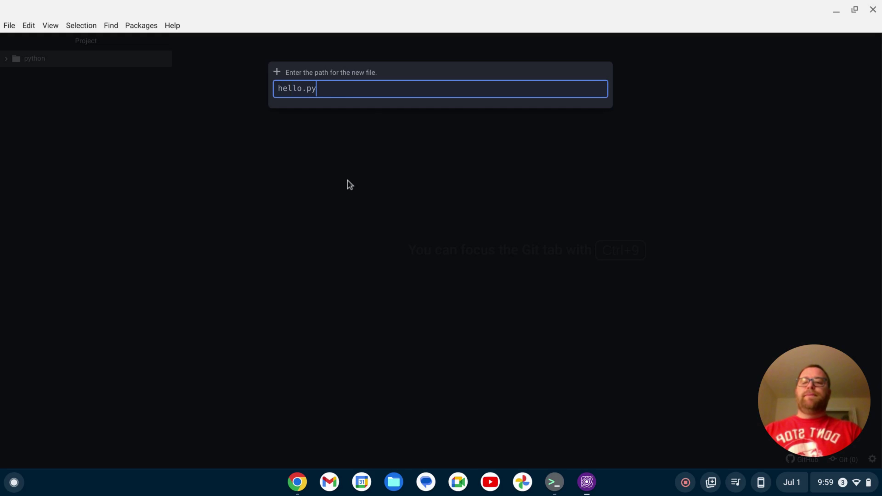
key(Return)
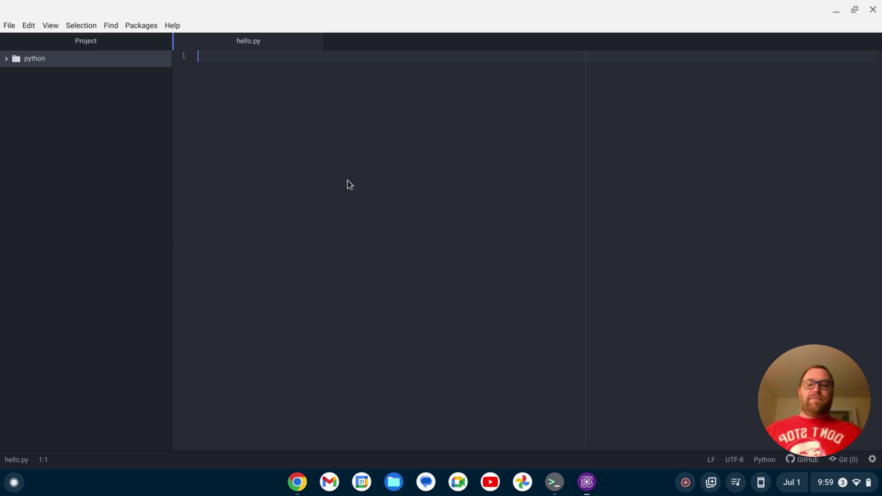
Enlarge the font, write a print line greeting with the author's name, and save
key(ctrl+equal)
key(ctrl+equal)
key(ctrl+equal)
key(ctrl+equal)
key(ctrl+equal)
key(ctrl+equal)
key(ctrl+equal)
key(ctrl+equal)
key(ctrl+equal)
key(ctrl+equal)
key(ctrl+equal)
key(ctrl+equal)
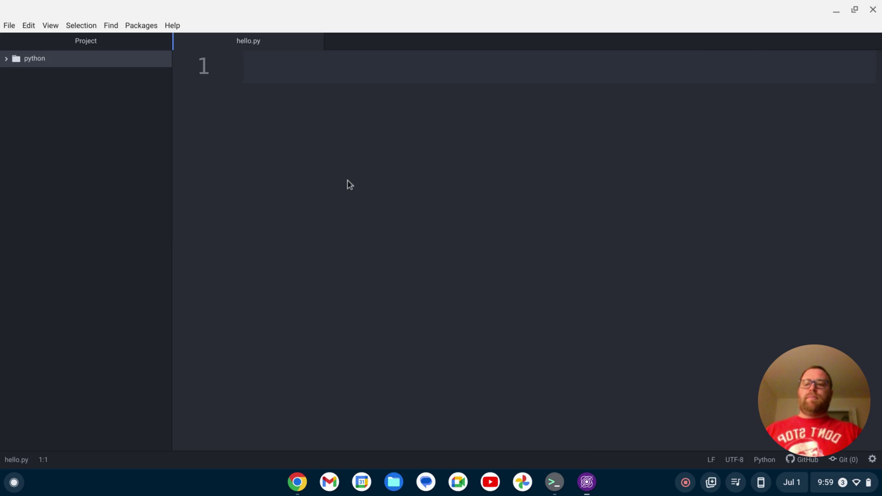
text(print)
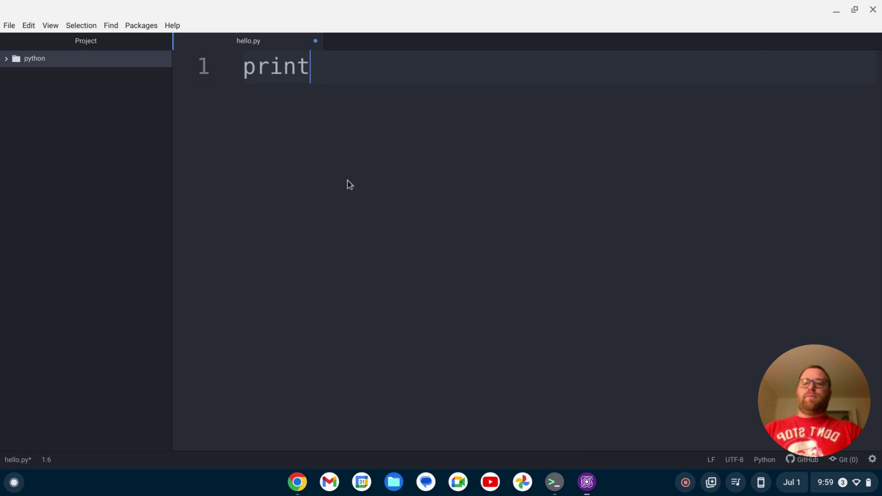
text(("Hello, my name)
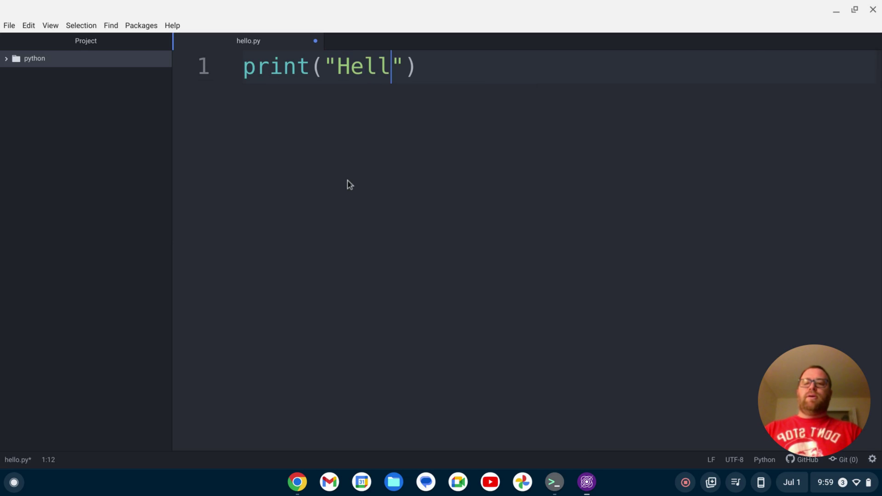
text( i s)
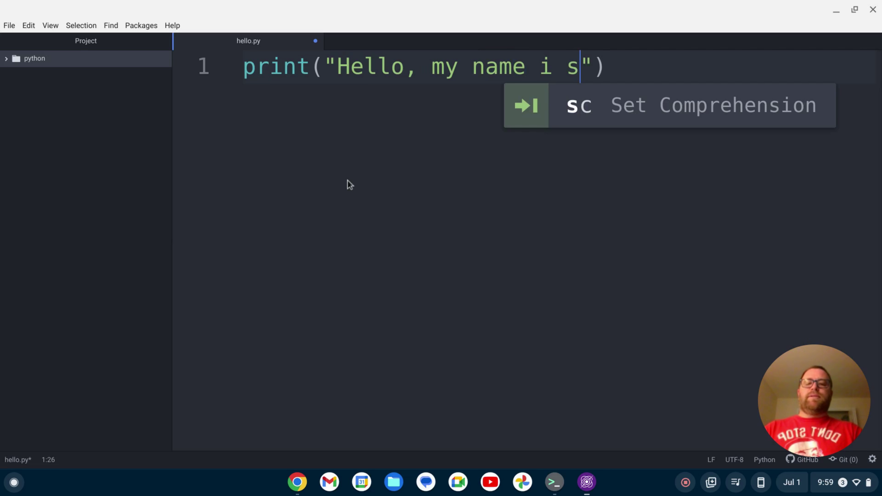
key(BackSpace)
key(BackSpace)
text(s Tim.)
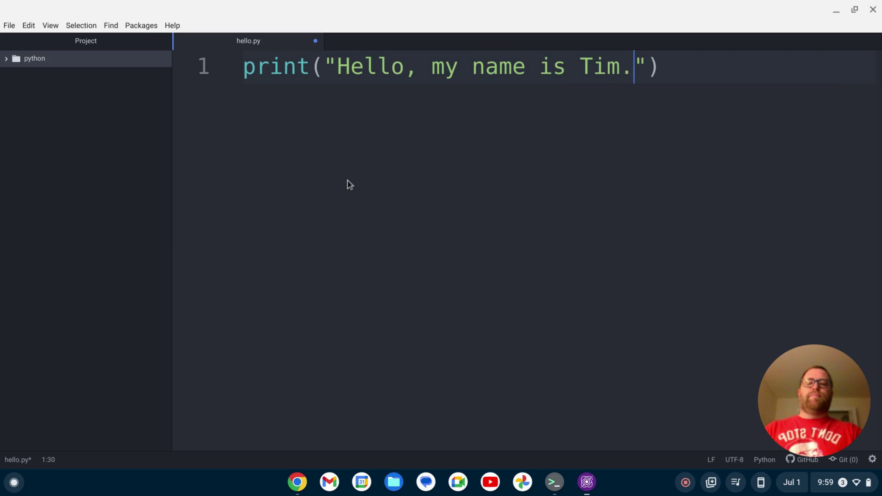
key(ctrl+s)
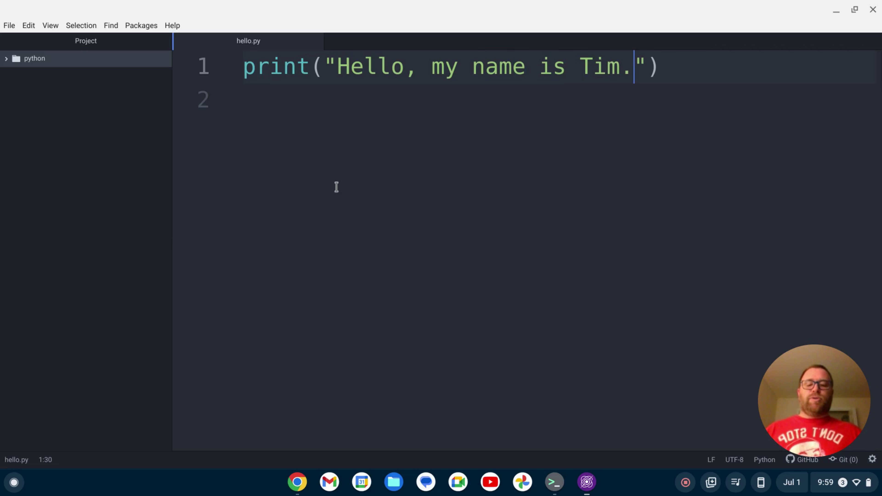
Run python3 hello.py in Terminal from the python folder
click(555, 483)
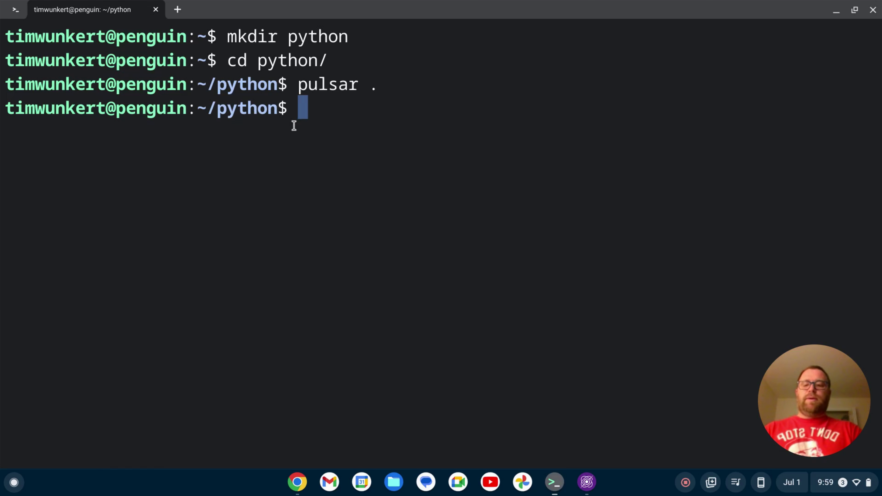
text(python3 he)
key(Tab)
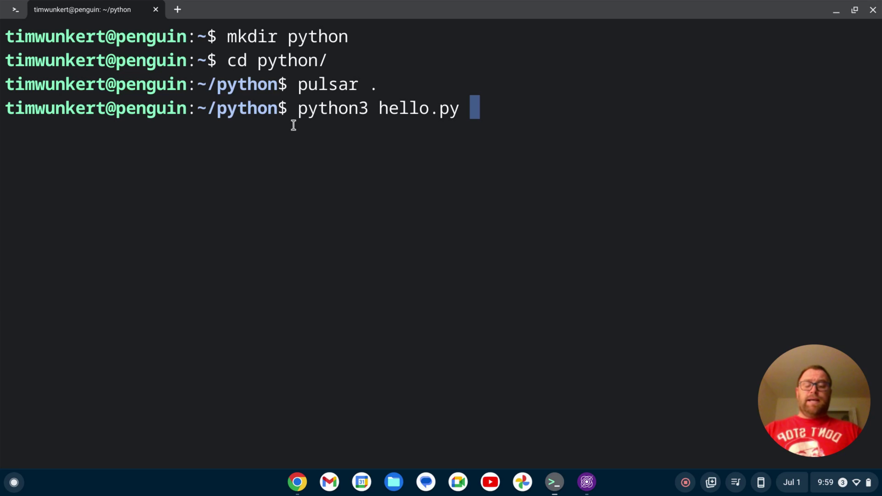
key(Return)
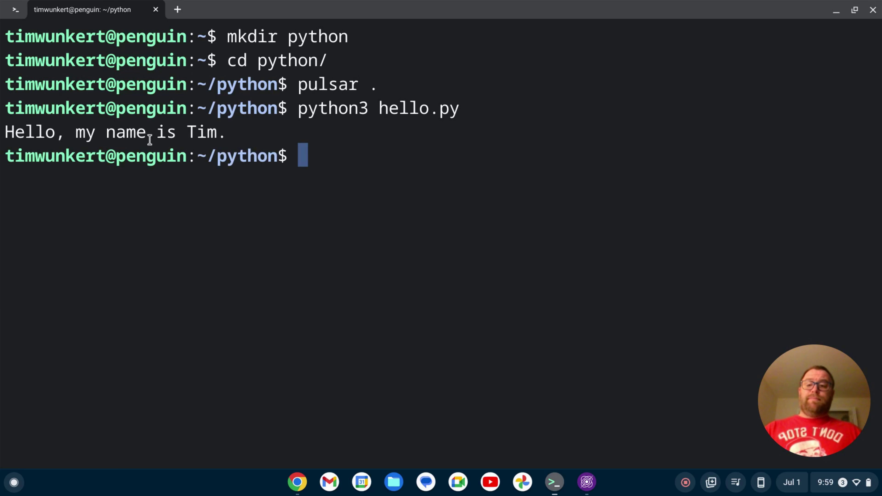